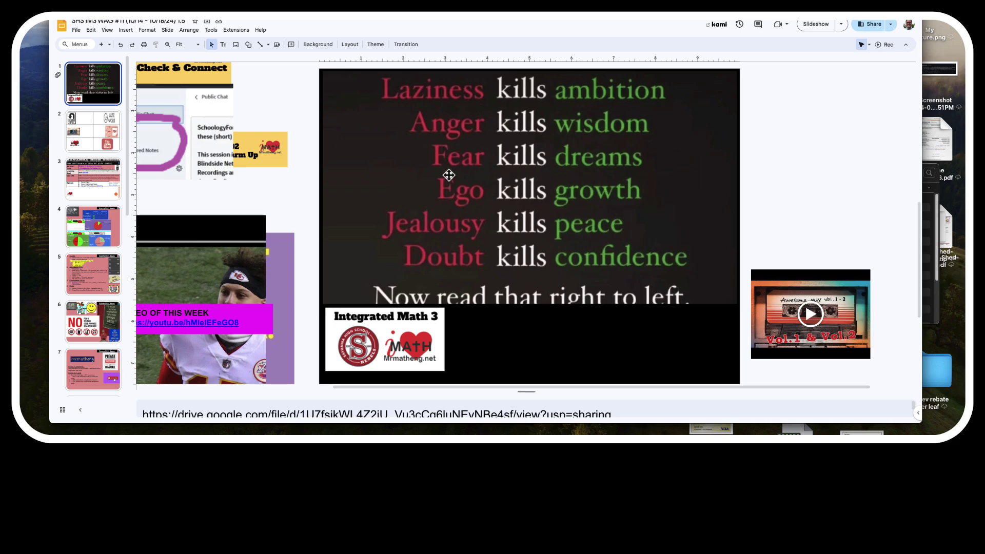
# Review slides 2-4: the resource grid, LATE WORK image link, game plan and Room 902 News charts
pyautogui.click(89, 139)
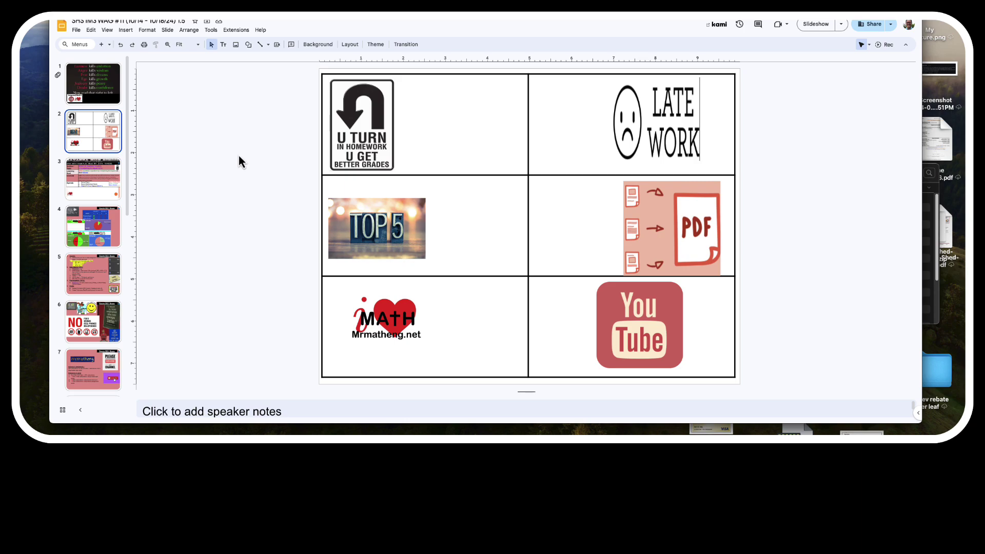
pyautogui.click(659, 127)
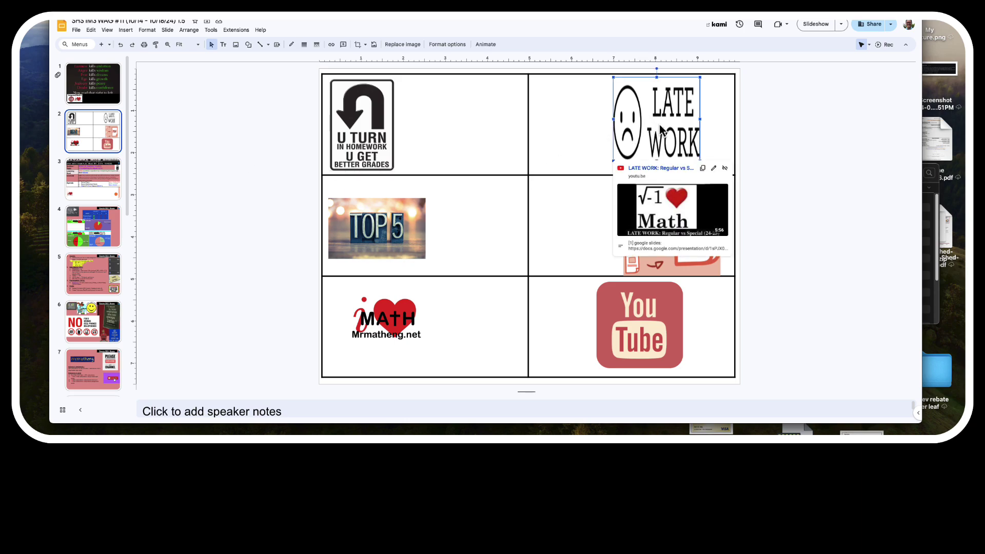
pyautogui.click(85, 180)
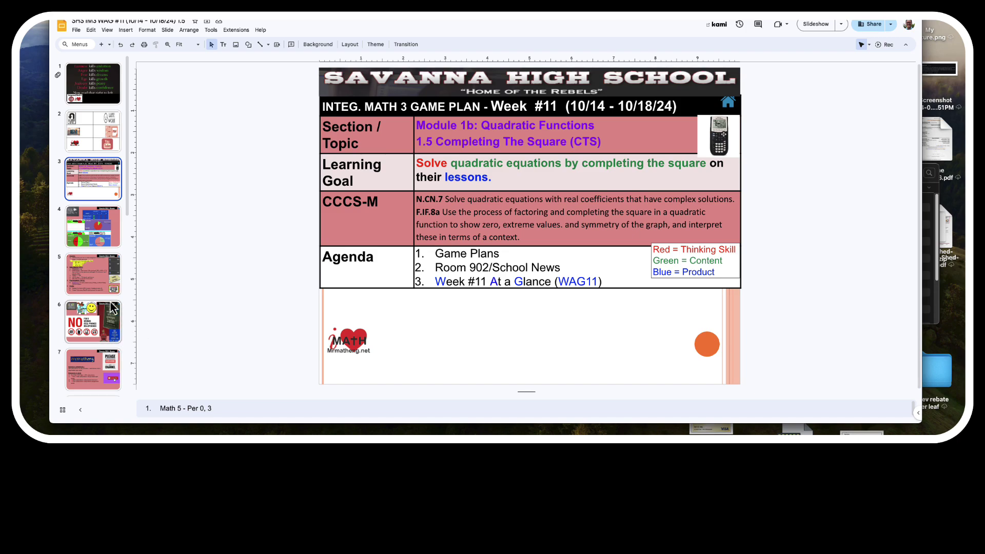
pyautogui.click(87, 247)
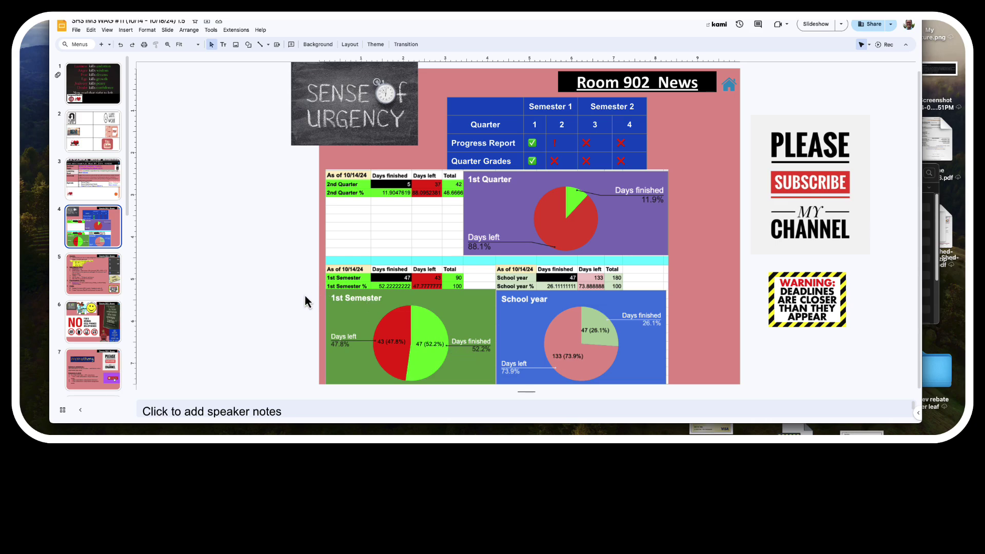
# Page through slides 5-8 (news, rules, bonuses, overview) and land on slide 10, the Week #10 calendar
pyautogui.click(103, 277)
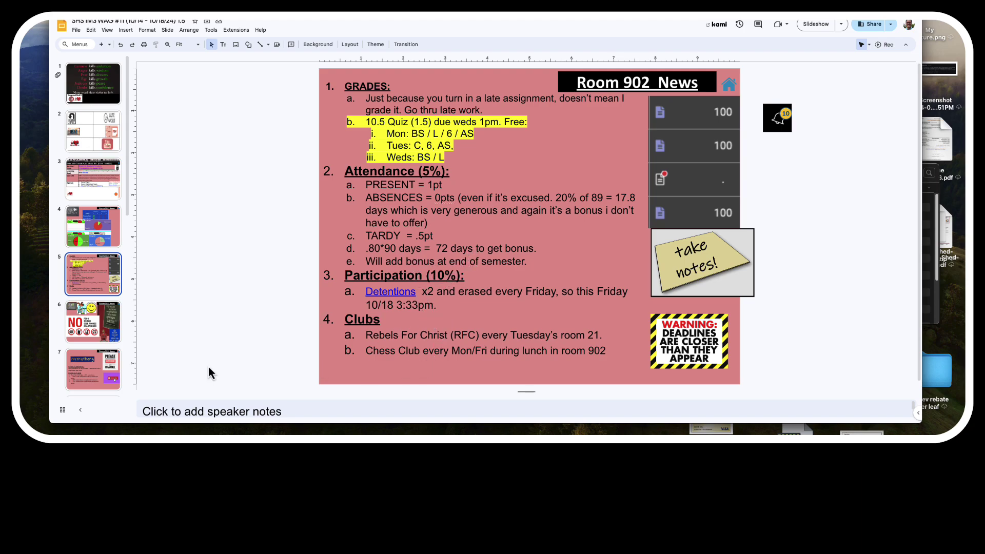
pyautogui.click(94, 338)
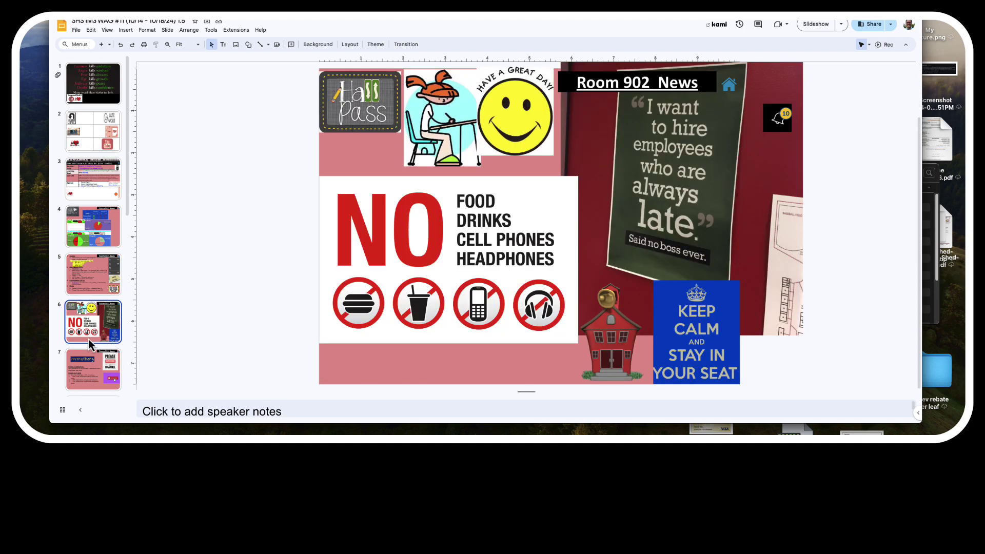
pyautogui.scroll(-1, 90, 342)
pyautogui.click(90, 338)
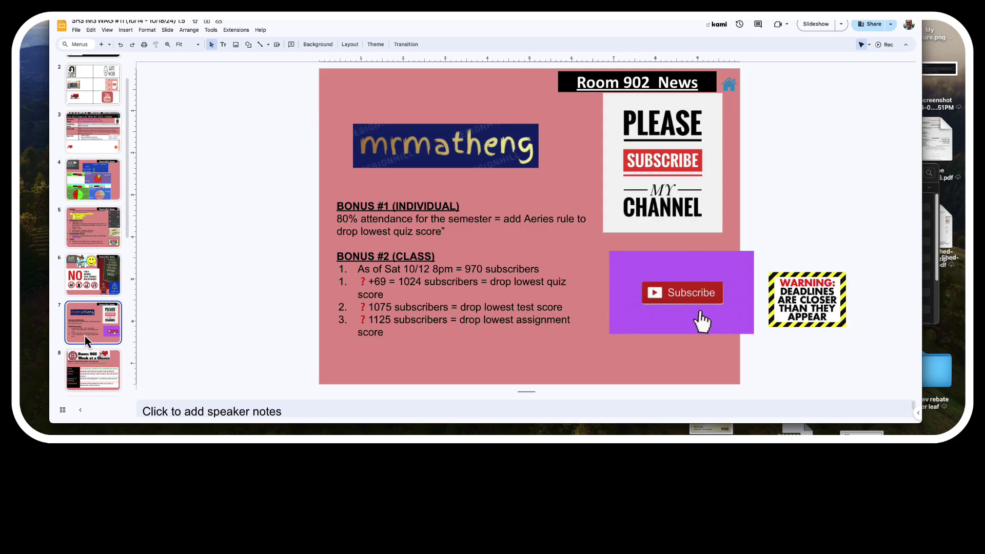
pyautogui.scroll(-1, 88, 331)
pyautogui.click(91, 328)
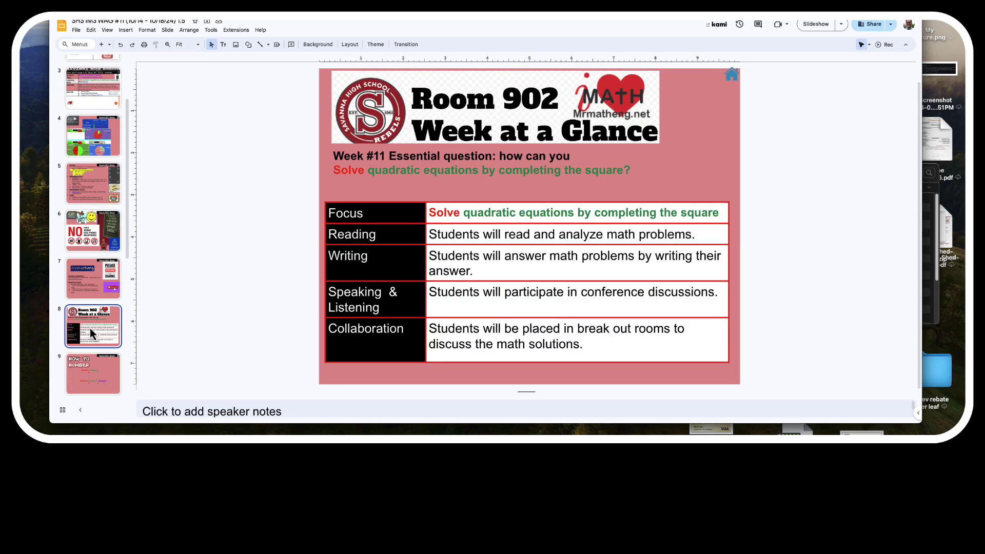
pyautogui.scroll(-5, 101, 298)
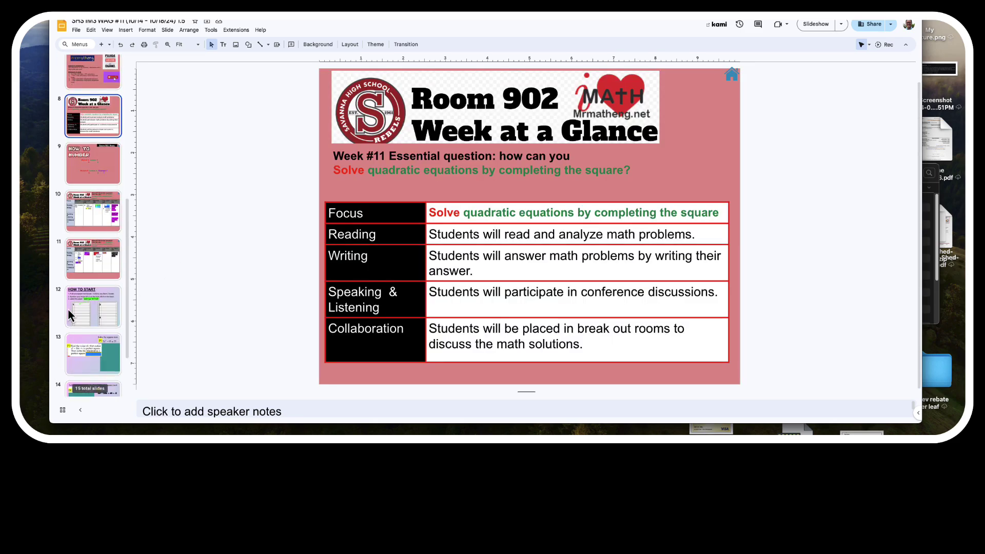
pyautogui.click(88, 212)
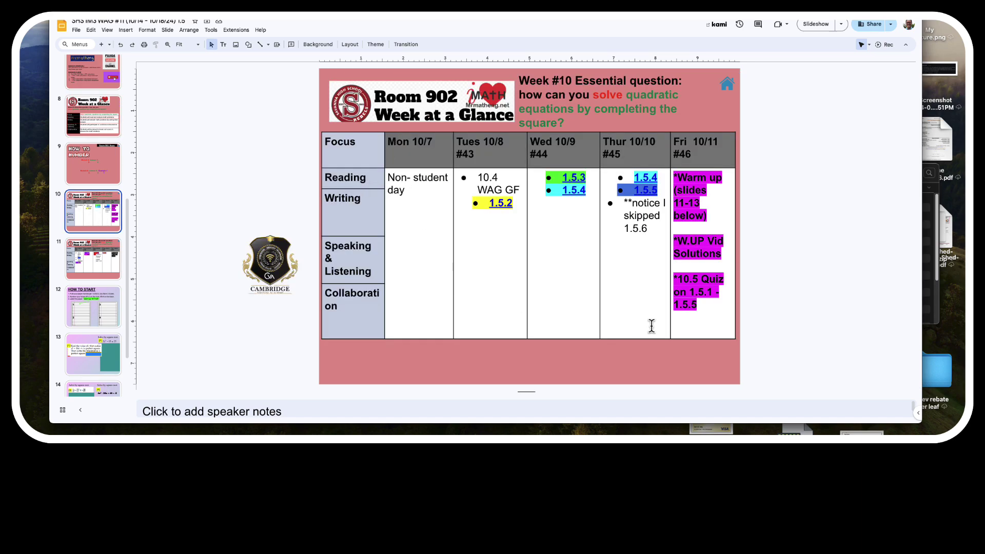
# On slide 11's Week #11 calendar, edit the Monday cell to read 'No 11.4 WAG GF'
pyautogui.click(97, 261)
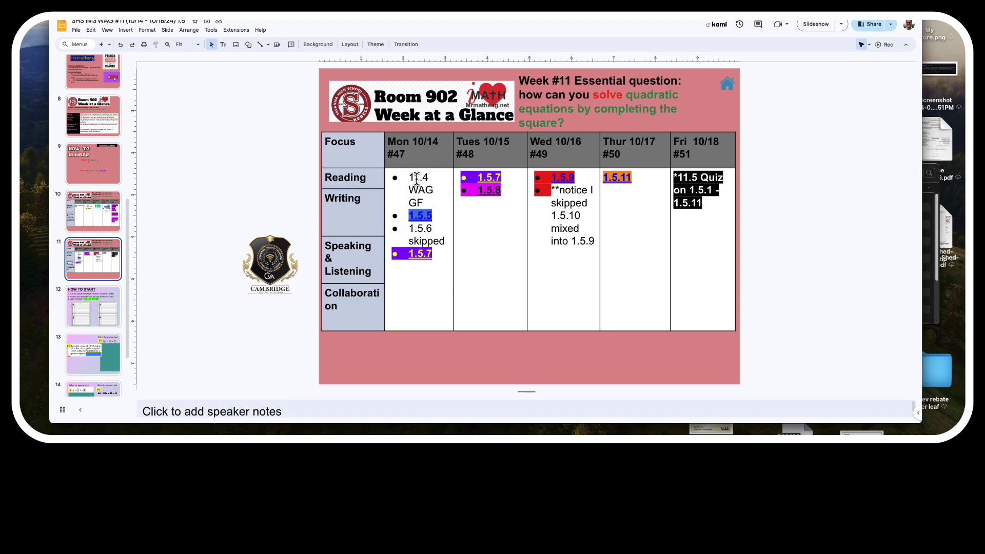
pyautogui.click(409, 178)
pyautogui.write('No')
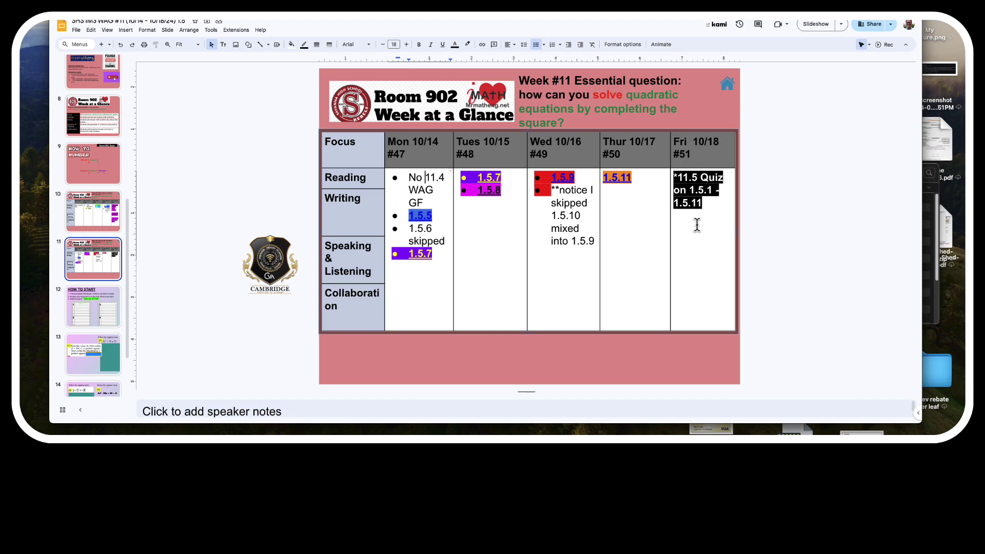
pyautogui.scroll(-3, 120, 264)
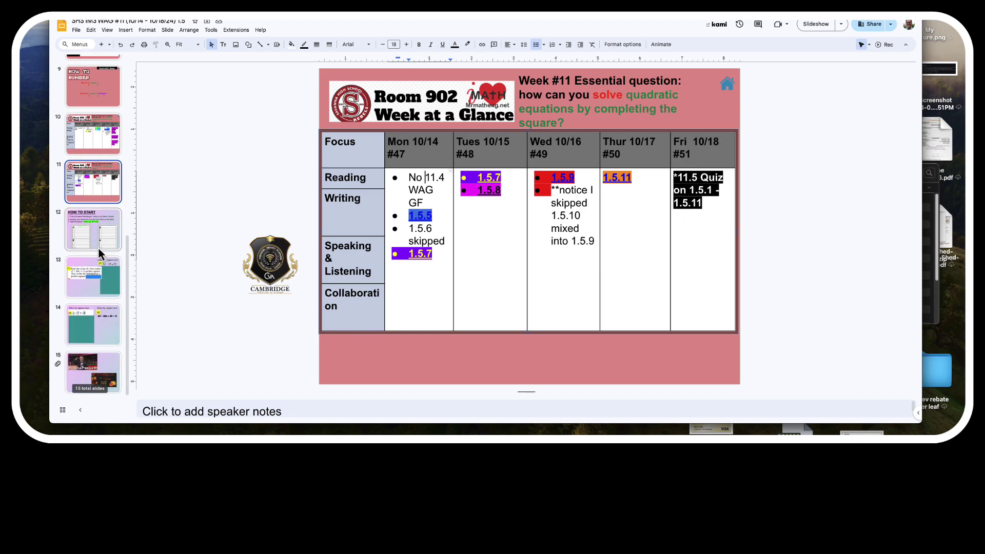
# View slide 15 with the Monday Night GIF, then return to slide 1, the opening quote
pyautogui.click(96, 379)
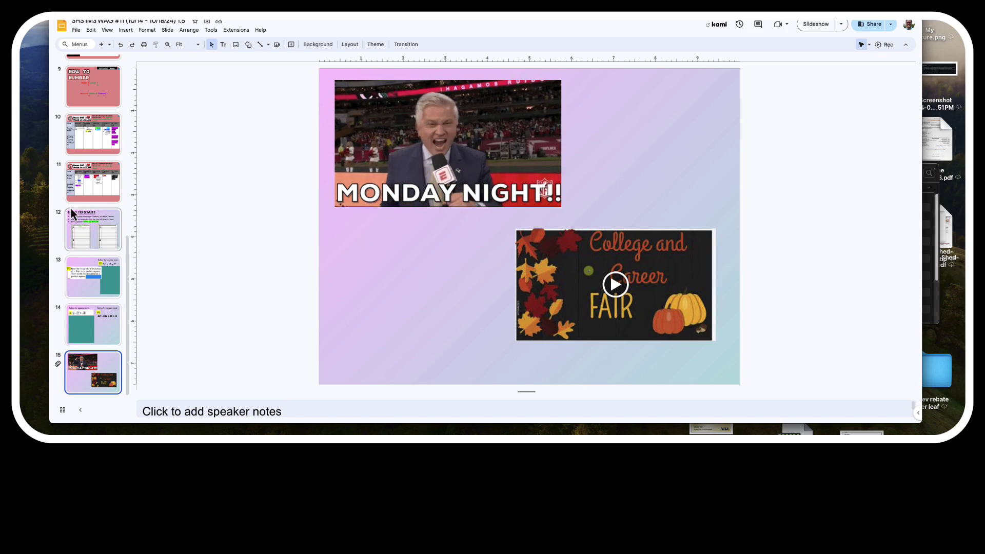
pyautogui.scroll(10, 76, 238)
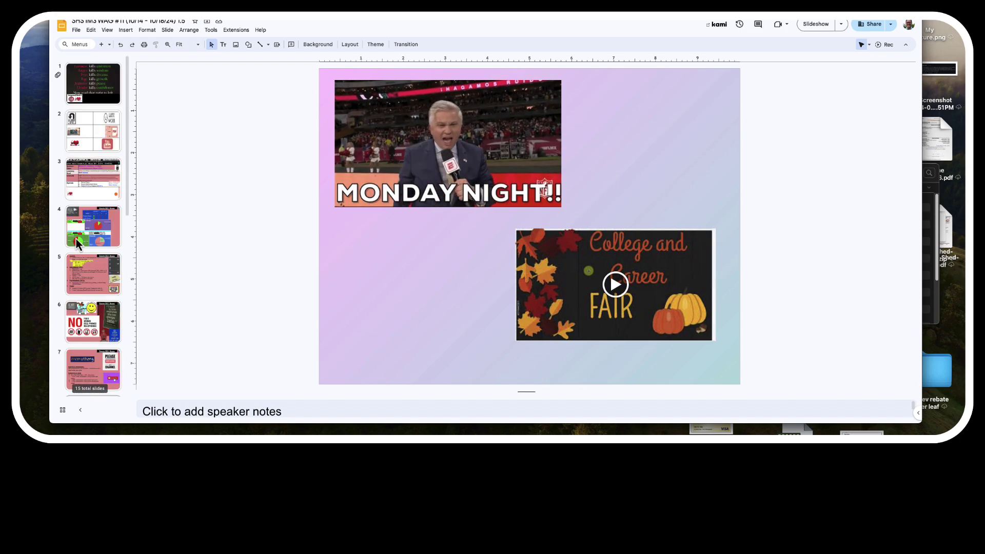
pyautogui.click(107, 96)
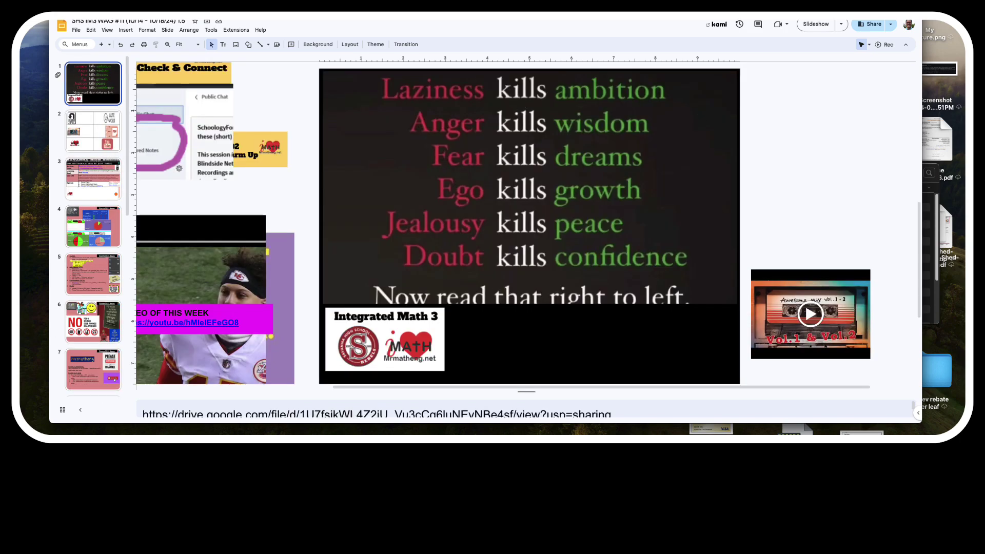